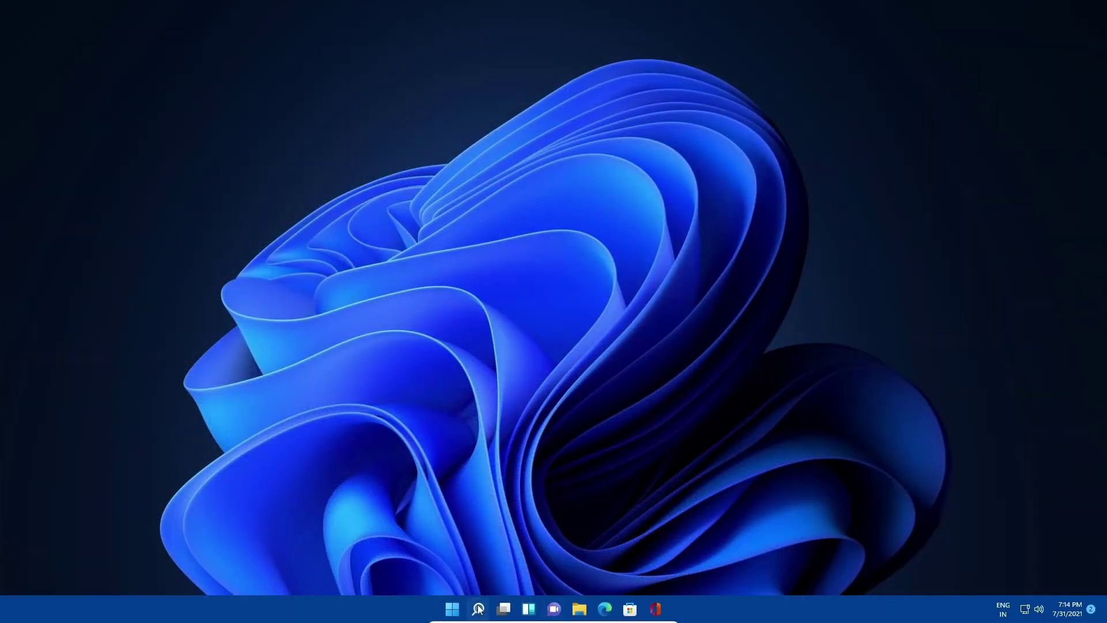
Show This PC listing the Google Drive (Z:) and MEGA (Y:) network drives
{"action": "left_click", "coordinate": [477, 609]}
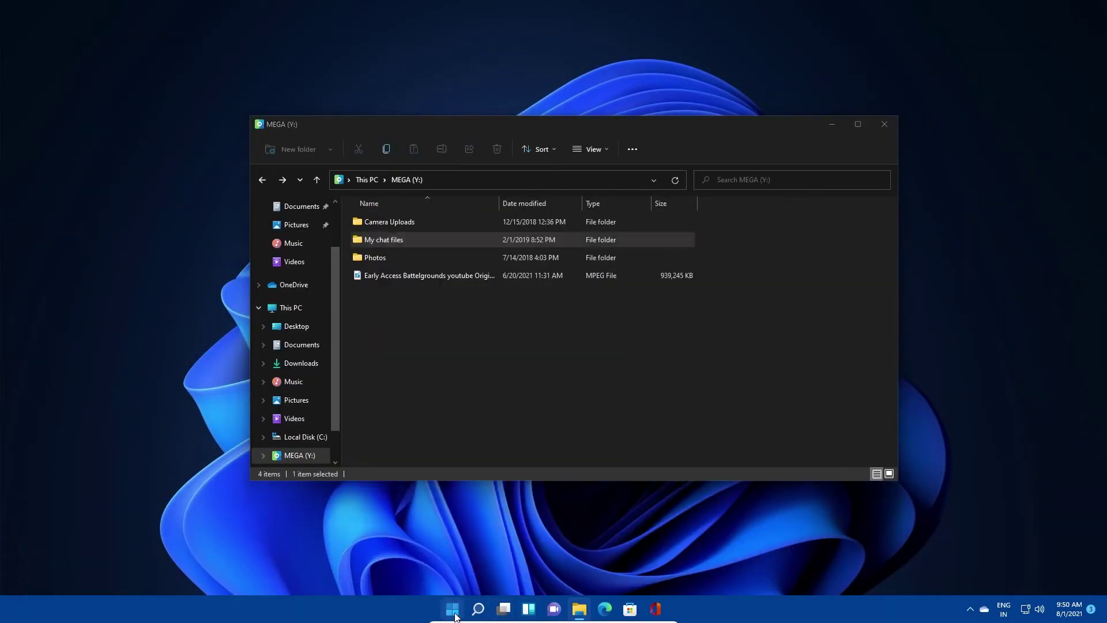
{"action": "left_click", "coordinate": [453, 609]}
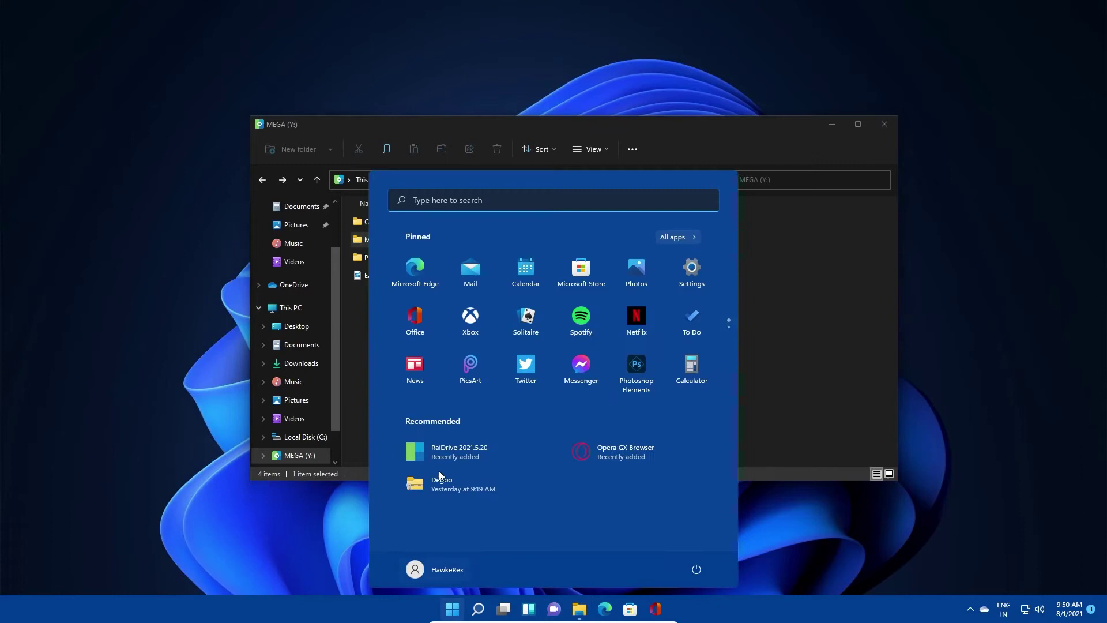
{"action": "left_click", "coordinate": [800, 243]}
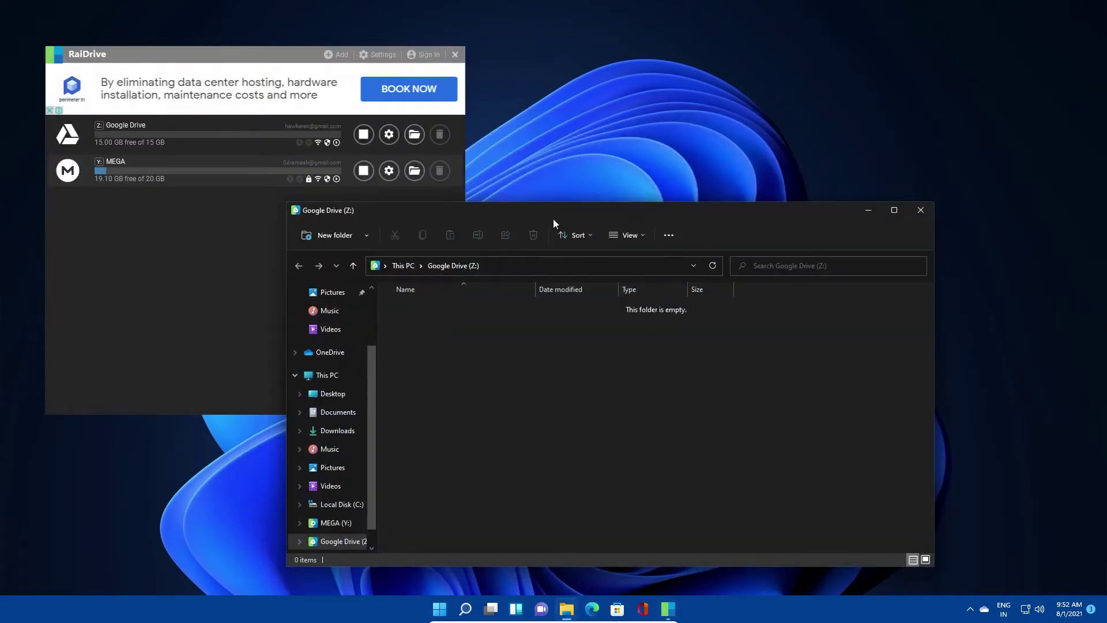
{"action": "left_click", "coordinate": [403, 264]}
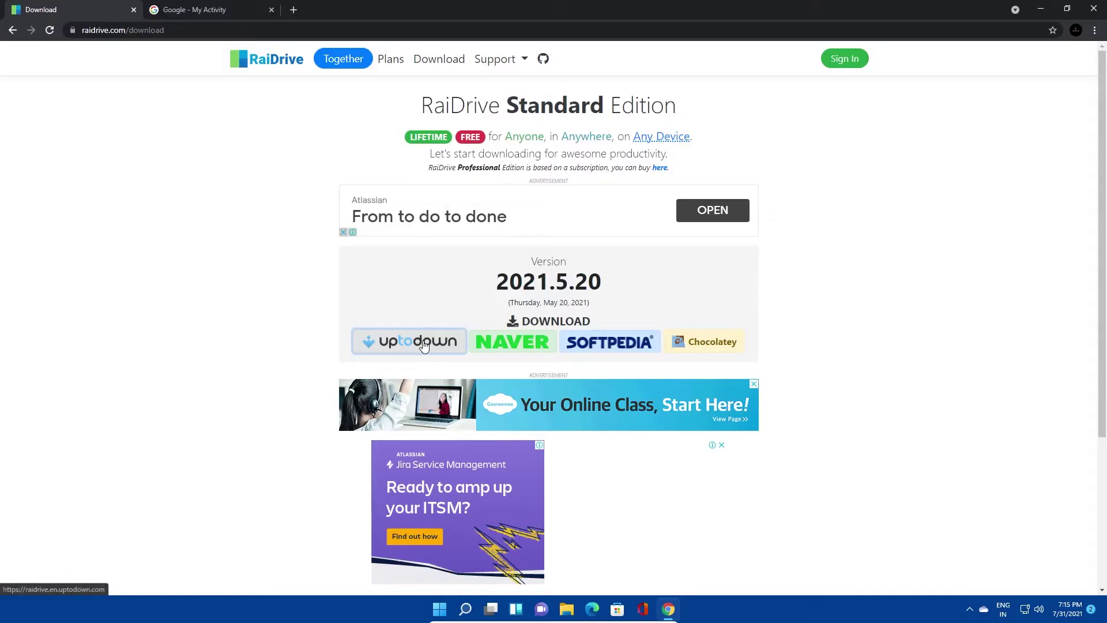
Reach the latest RaiDrive 2021.5.20 download on the uptodown mirror
{"action": "left_click", "coordinate": [424, 343]}
{"action": "left_click", "coordinate": [328, 300]}
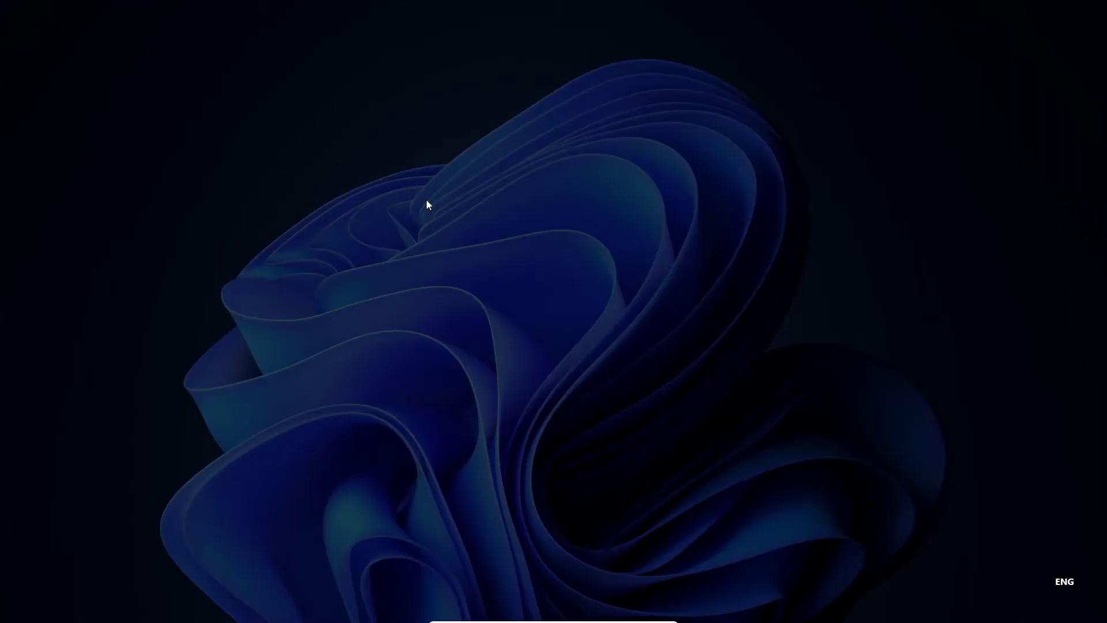
Install RaiDrive in English, accepting the license and approving the EldoS device driver
{"action": "left_click", "coordinate": [515, 399]}
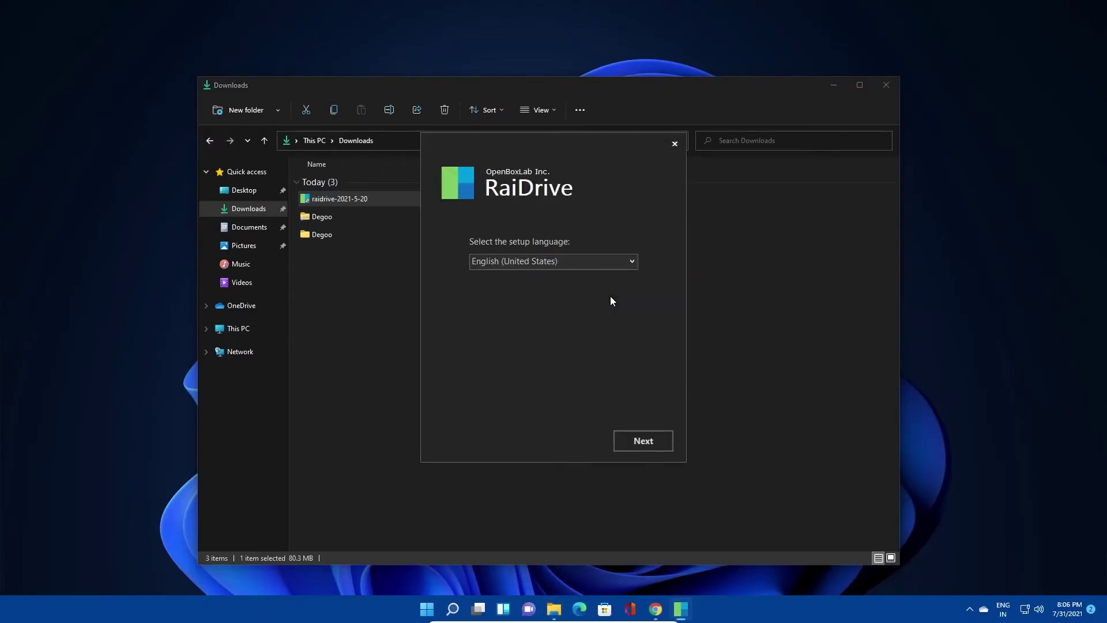
{"action": "left_click", "coordinate": [633, 441]}
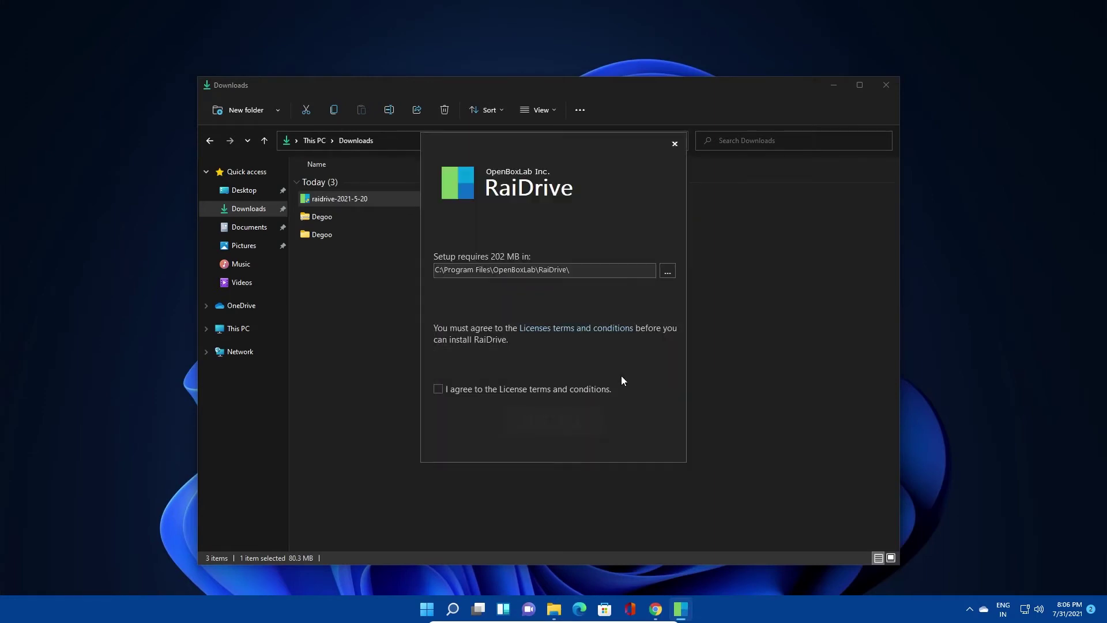
{"action": "left_click", "coordinate": [440, 389]}
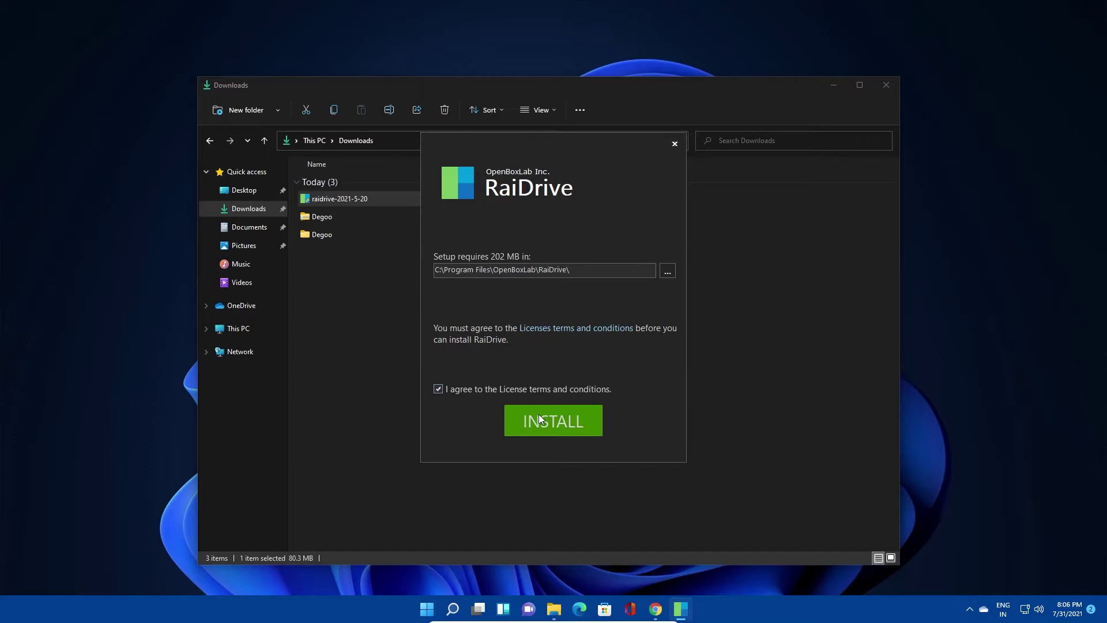
{"action": "left_click", "coordinate": [539, 417]}
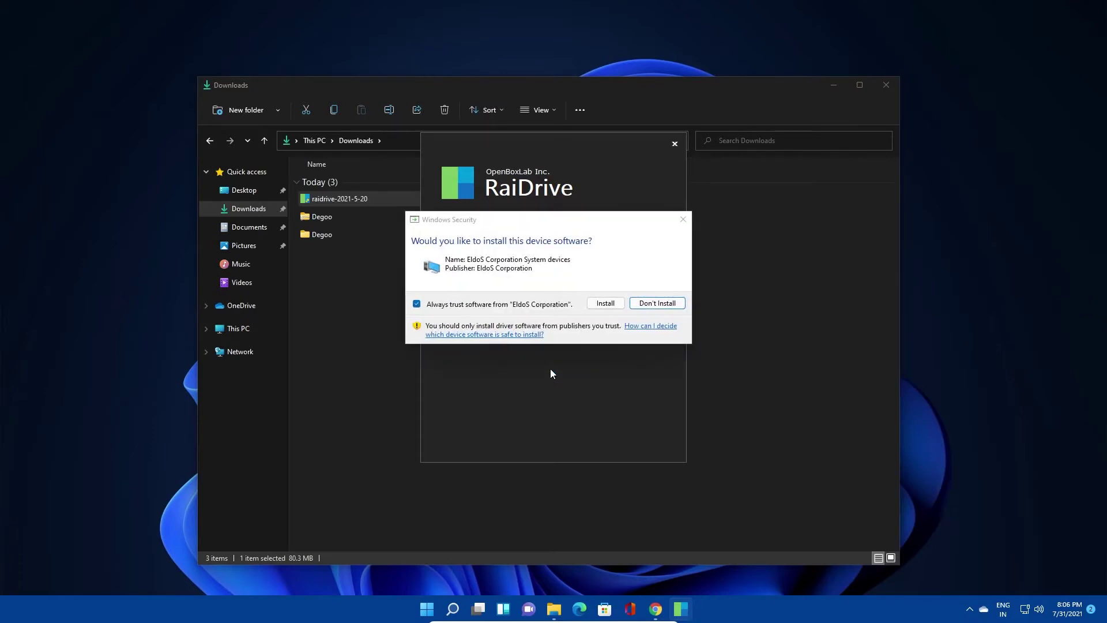
{"action": "left_click", "coordinate": [605, 304]}
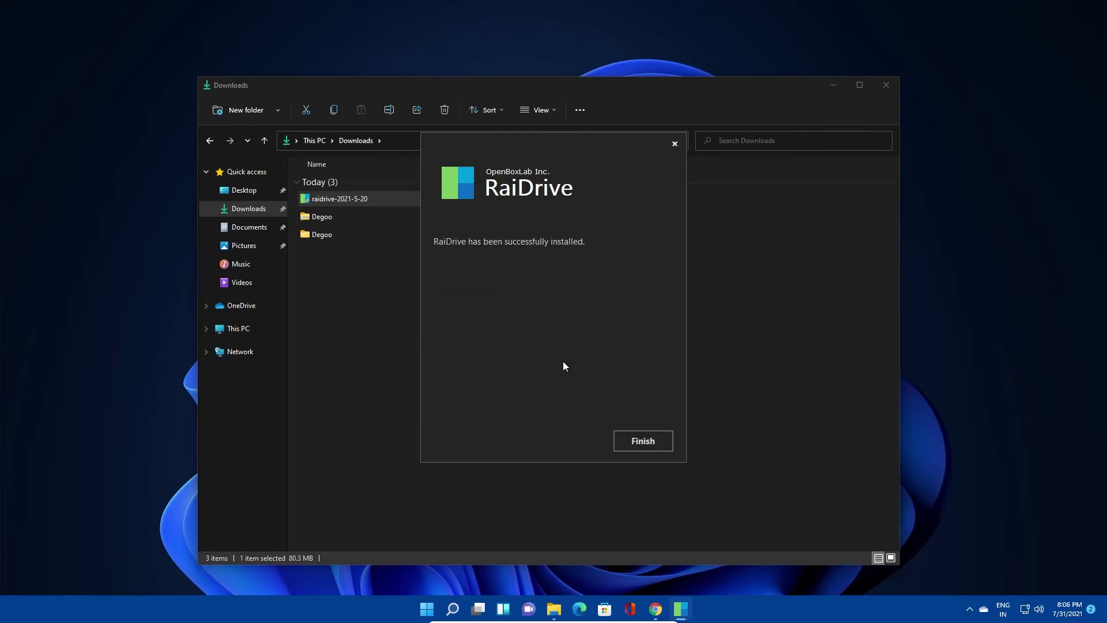
Close the installer, launch RaiDrive from the Start menu, and centre its window
{"action": "left_click", "coordinate": [634, 441]}
{"action": "left_click", "coordinate": [444, 610]}
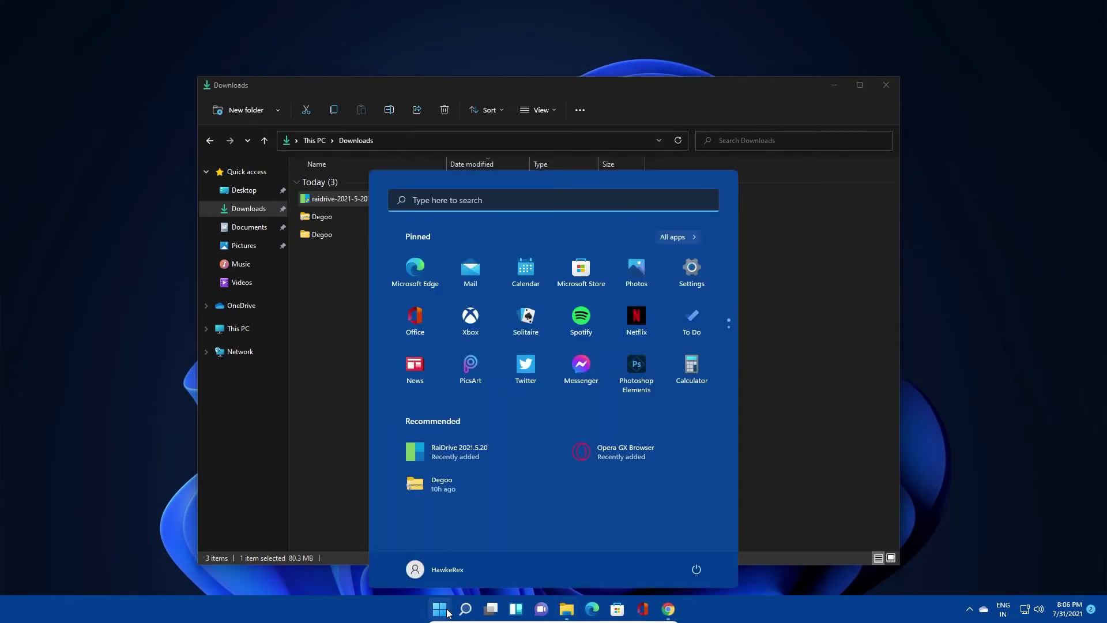
{"action": "left_click", "coordinate": [467, 451]}
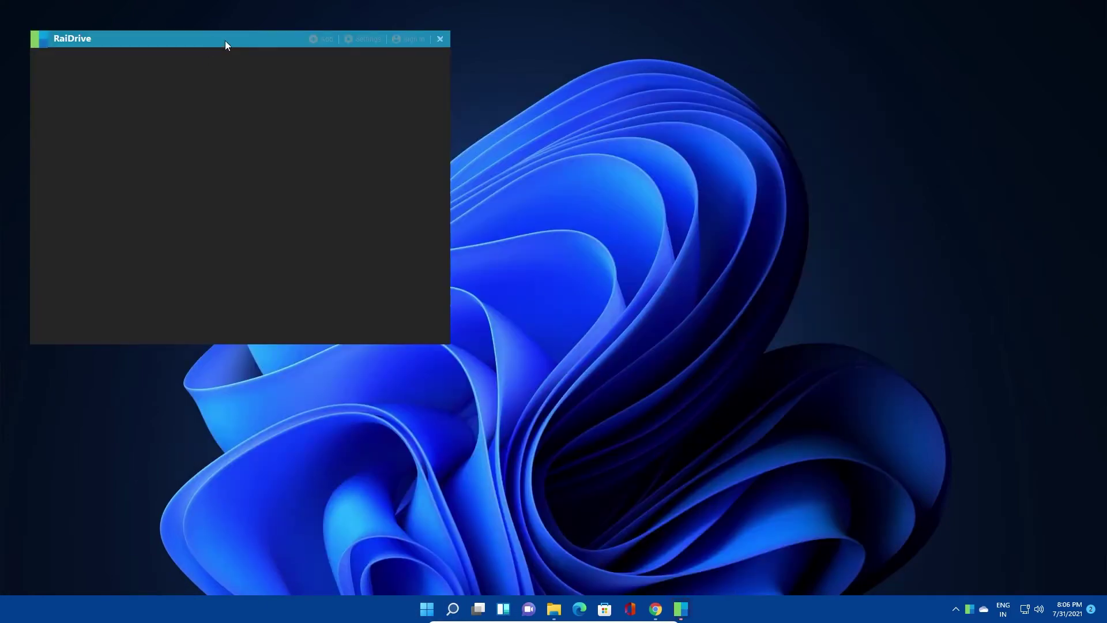
{"action": "left_click_drag", "start_coordinate": [225, 40], "coordinate": [419, 174]}
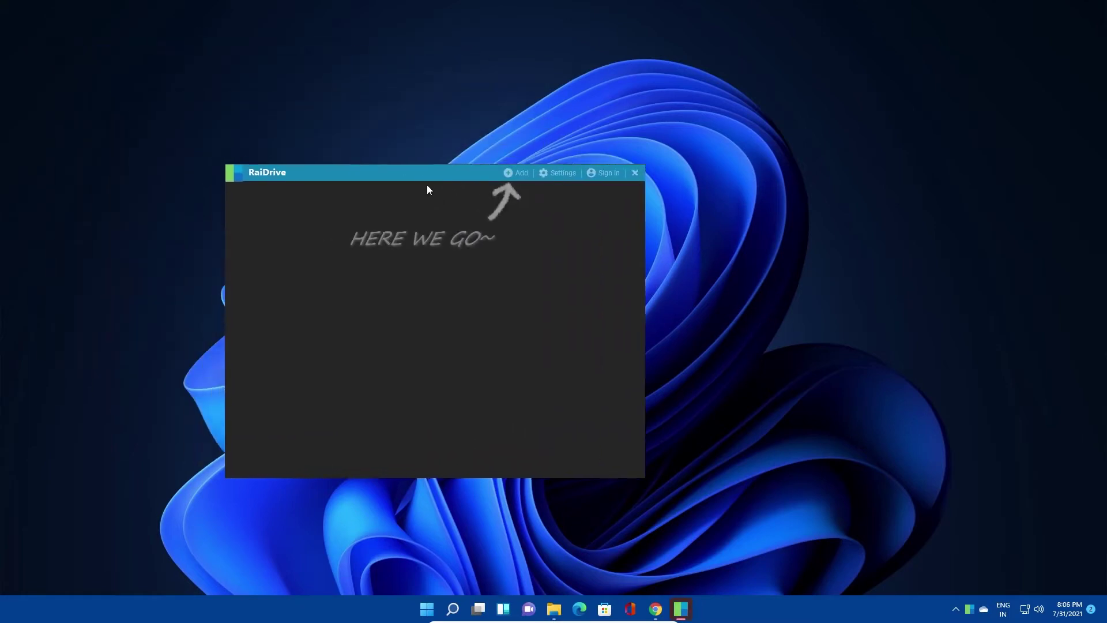
Add a Personal Google Drive connection as drive Z:, after browsing the Business, Enterprise and NAS providers
{"action": "left_click", "coordinate": [516, 176]}
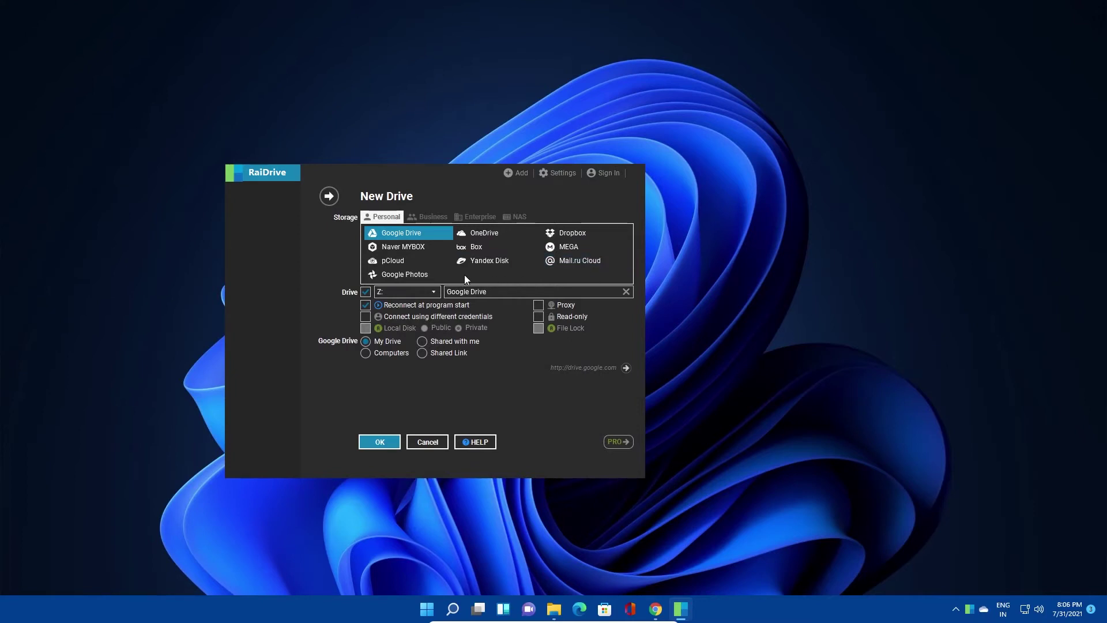
{"action": "left_click", "coordinate": [432, 217]}
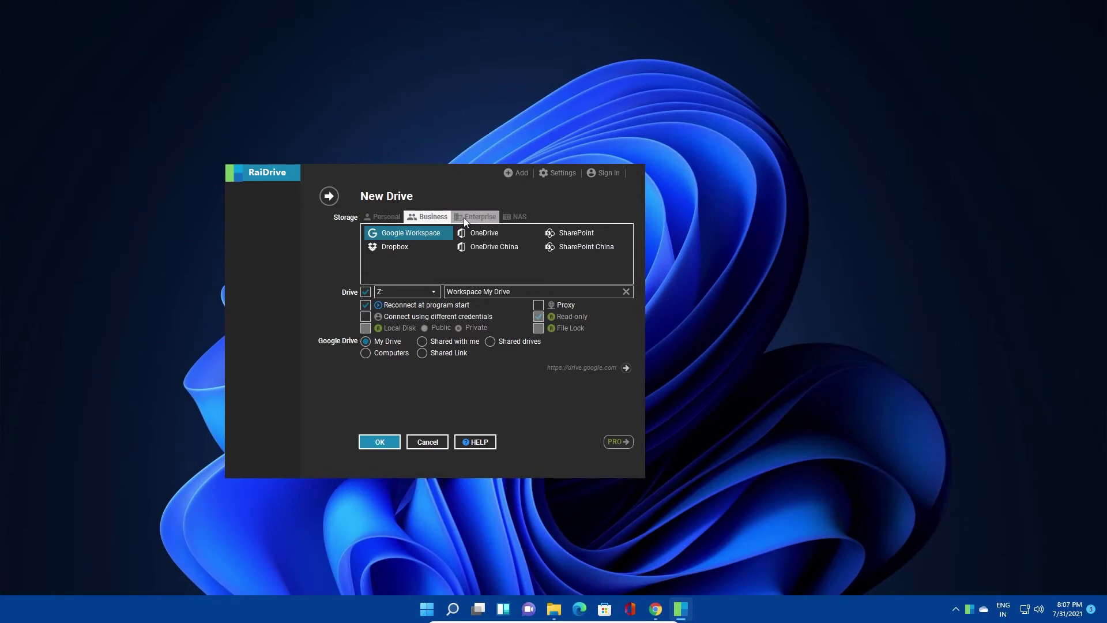
{"action": "left_click", "coordinate": [464, 216]}
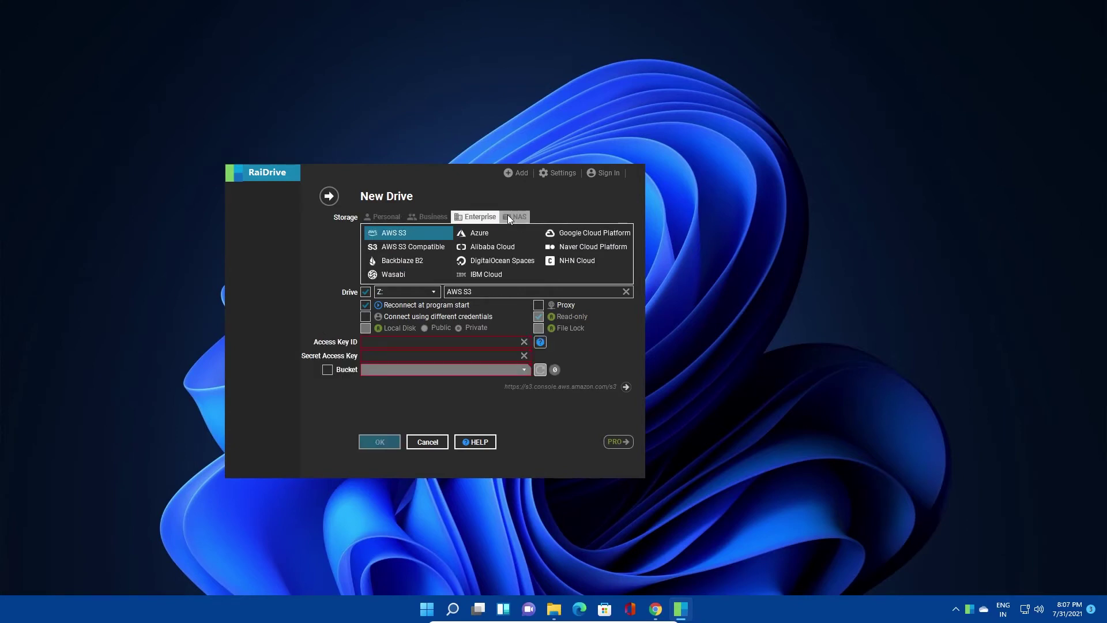
{"action": "left_click", "coordinate": [510, 217]}
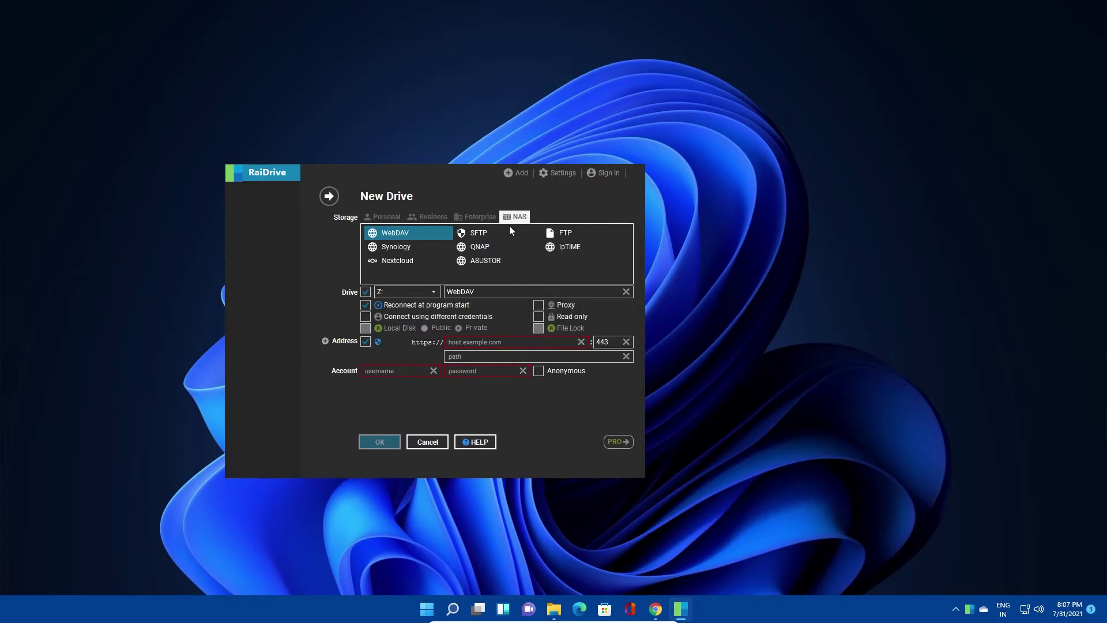
{"action": "left_click", "coordinate": [396, 266]}
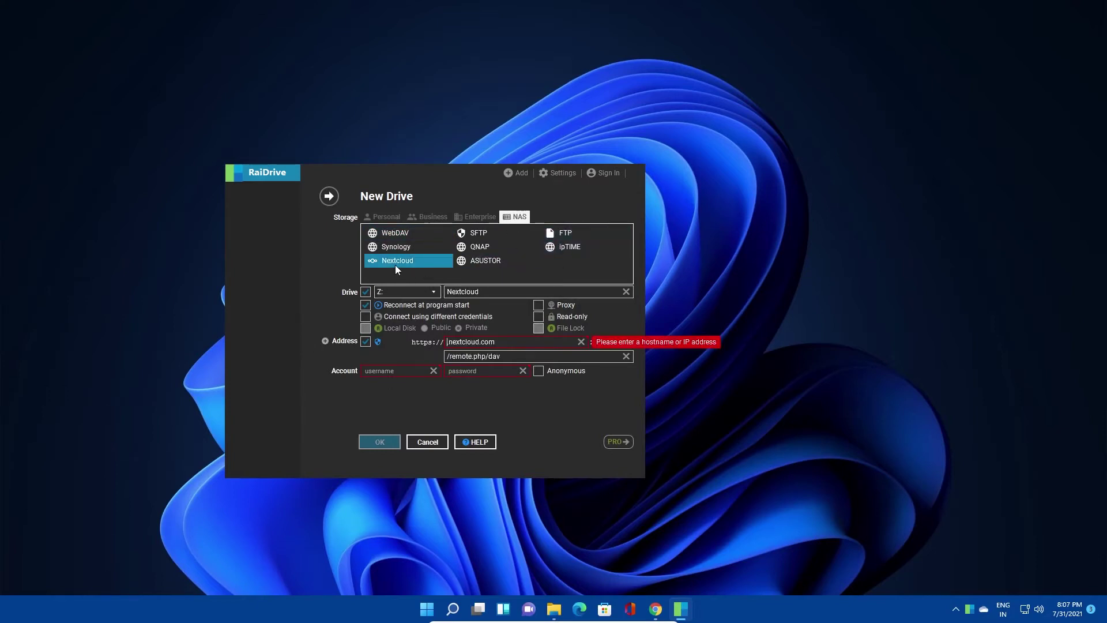
{"action": "left_click", "coordinate": [378, 218]}
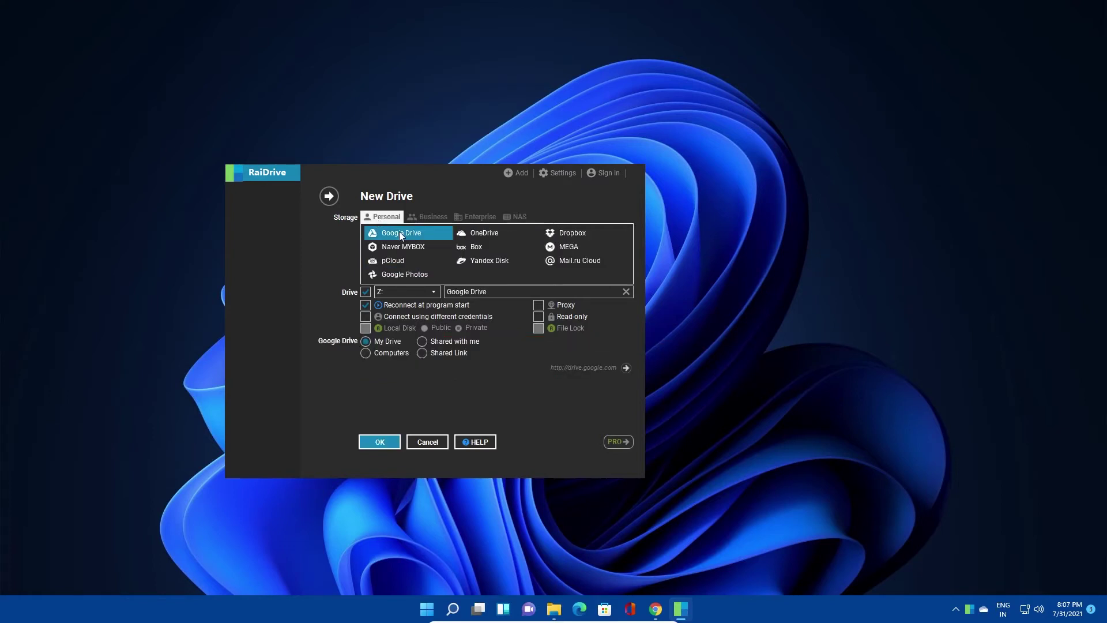
{"action": "left_click", "coordinate": [384, 443]}
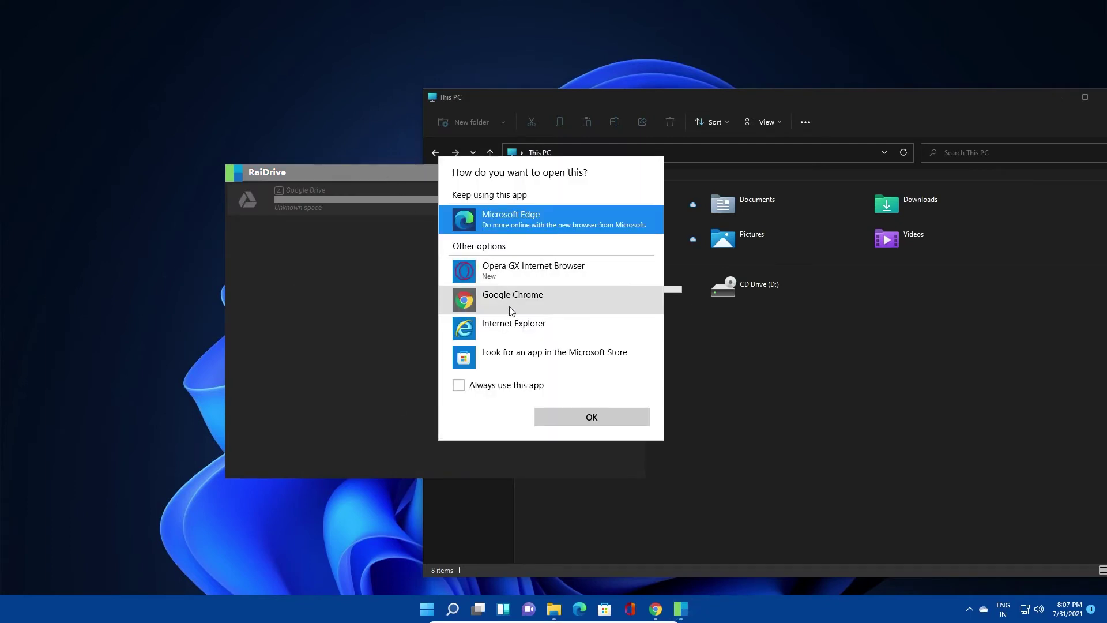
Sign in via Chrome with the existing Google account and grant RaiDrive Google Drive access
{"action": "left_click", "coordinate": [509, 303]}
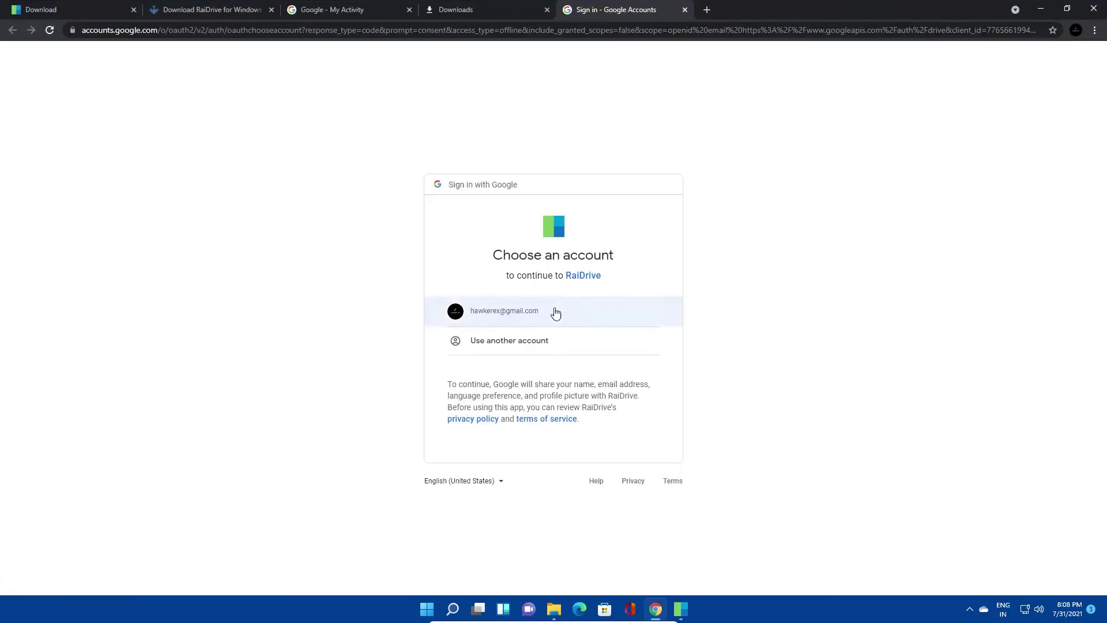
{"action": "left_click", "coordinate": [545, 313]}
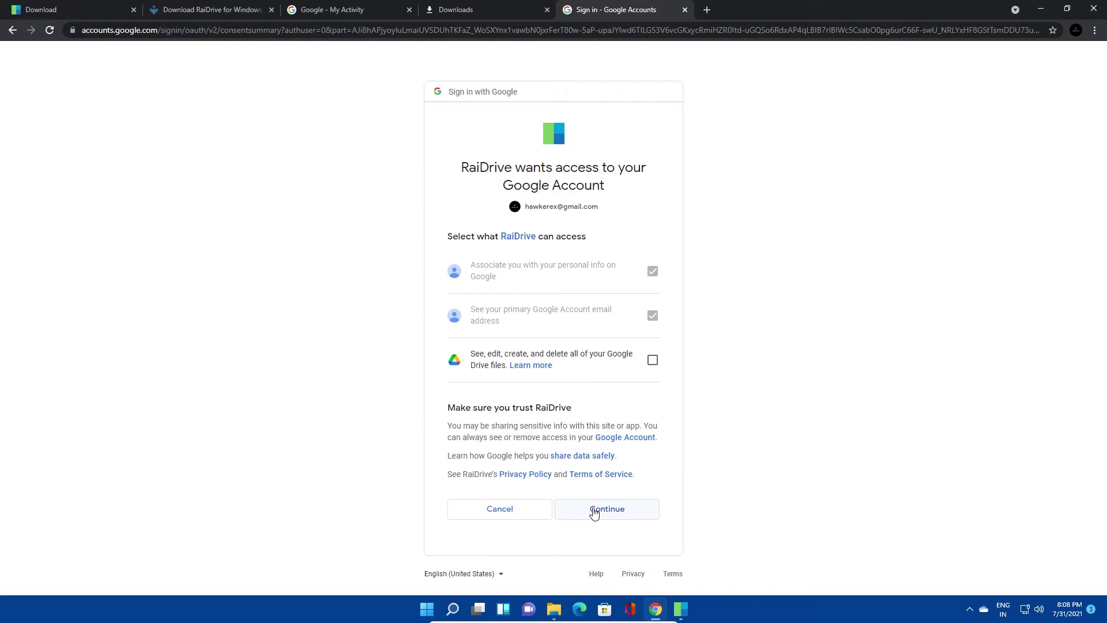
{"action": "left_click", "coordinate": [652, 361]}
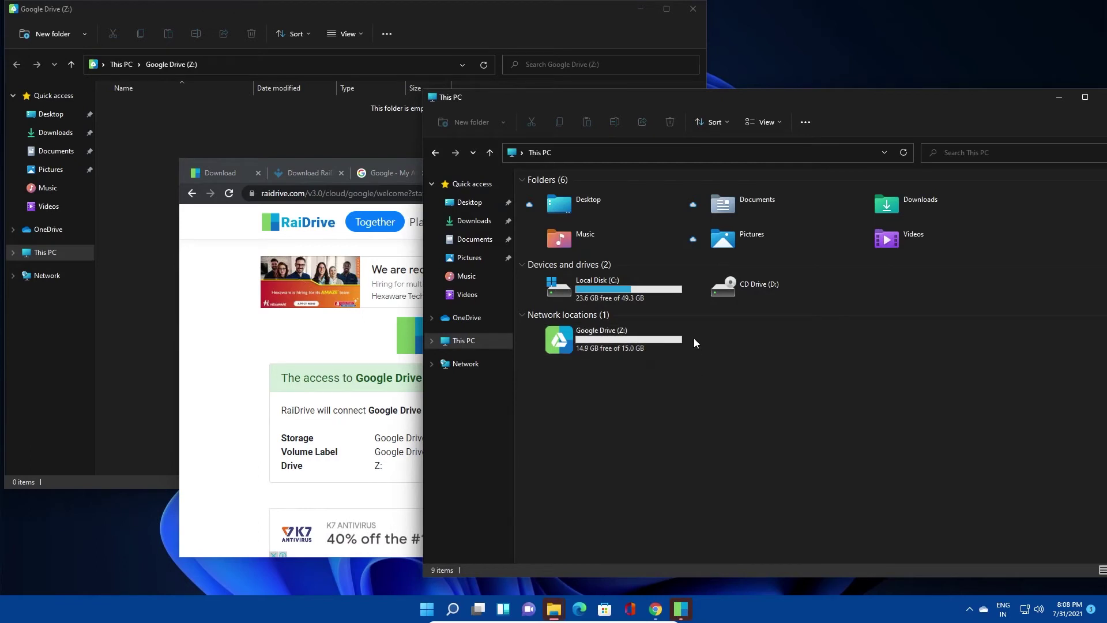
Copy the zipped Degoo archive from Downloads into Google Drive (Z:), showing detailed copy progress
{"action": "double_click", "coordinate": [639, 348]}
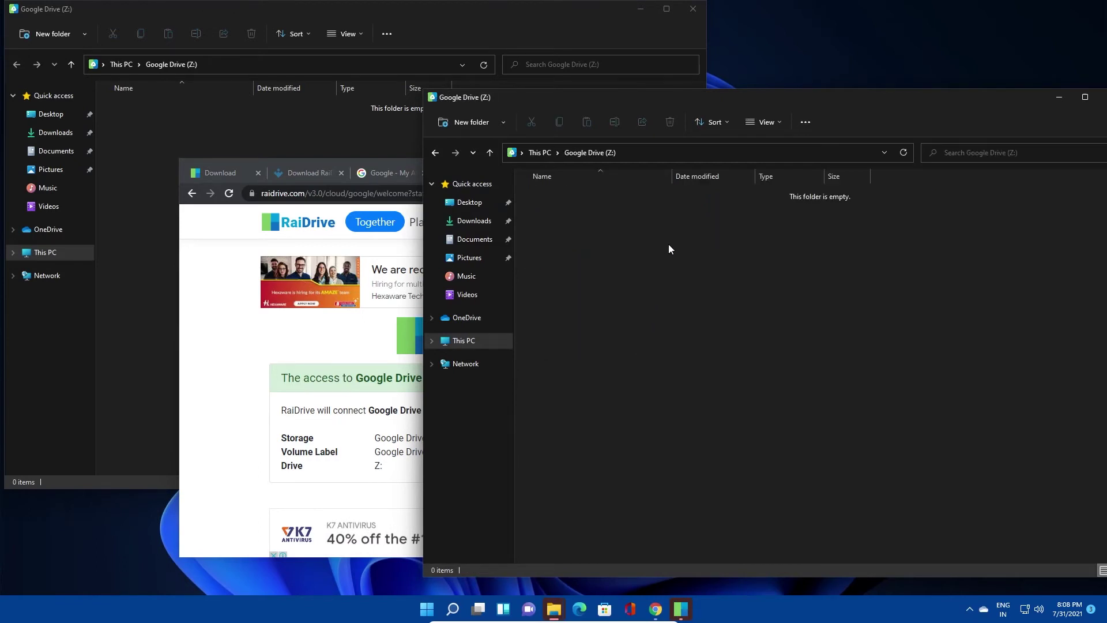
{"action": "left_click", "coordinate": [434, 153]}
{"action": "left_click", "coordinate": [474, 220]}
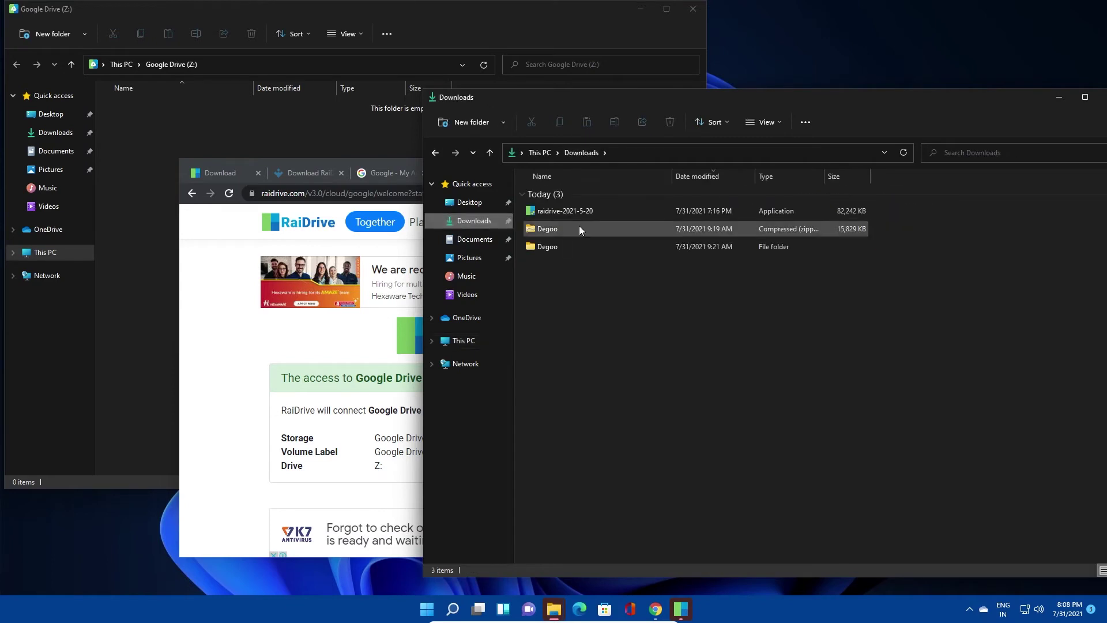
{"action": "left_click", "coordinate": [579, 228]}
{"action": "left_click", "coordinate": [464, 340]}
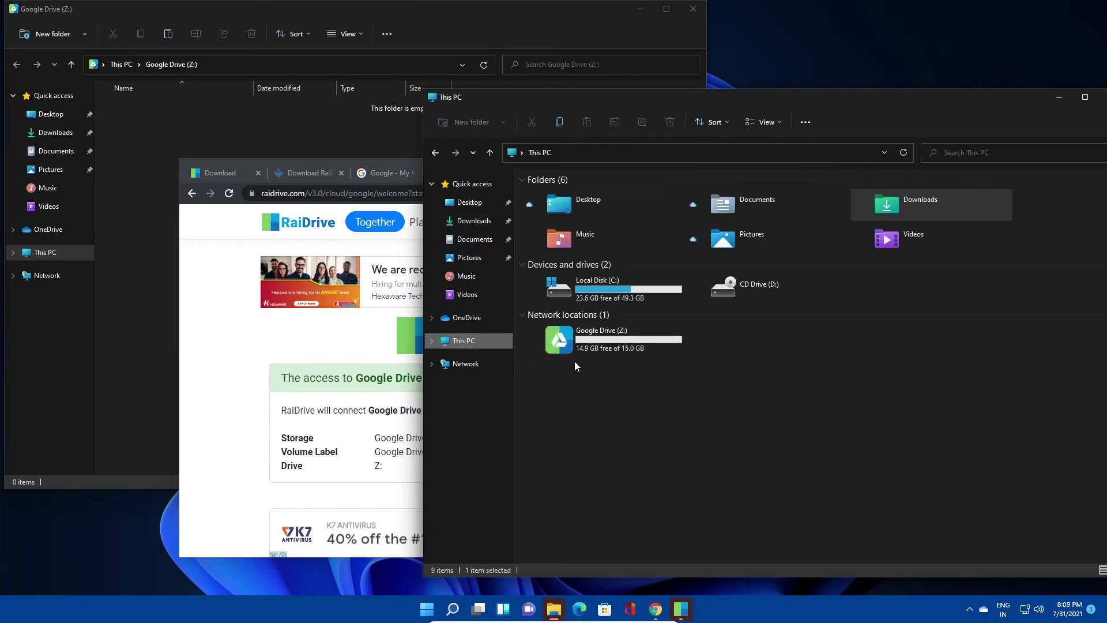
{"action": "double_click", "coordinate": [599, 341]}
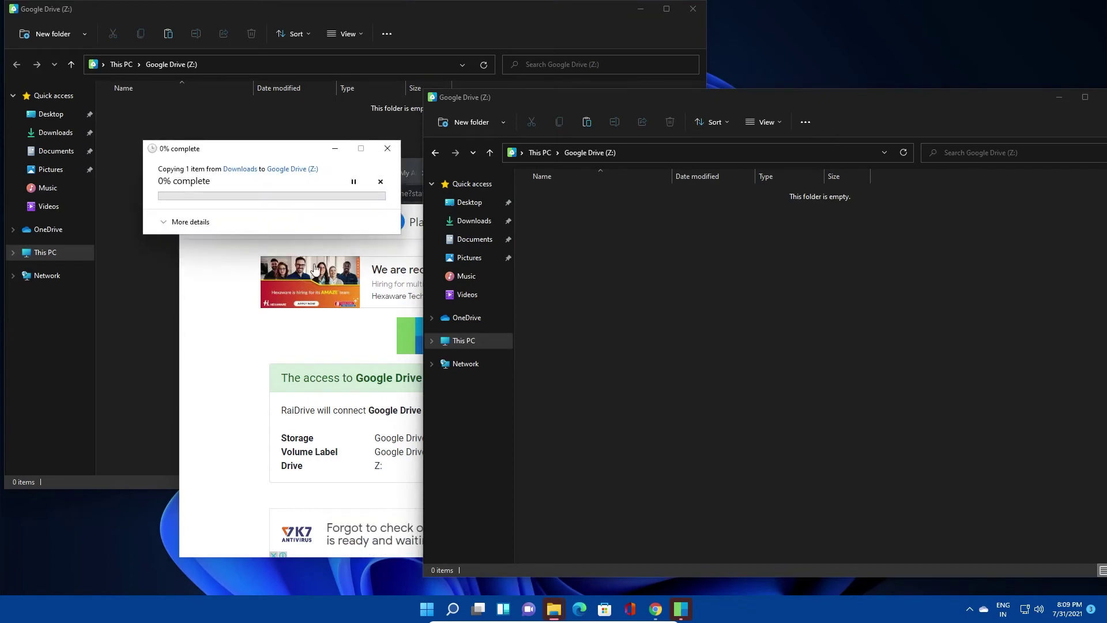
{"action": "left_click", "coordinate": [164, 224]}
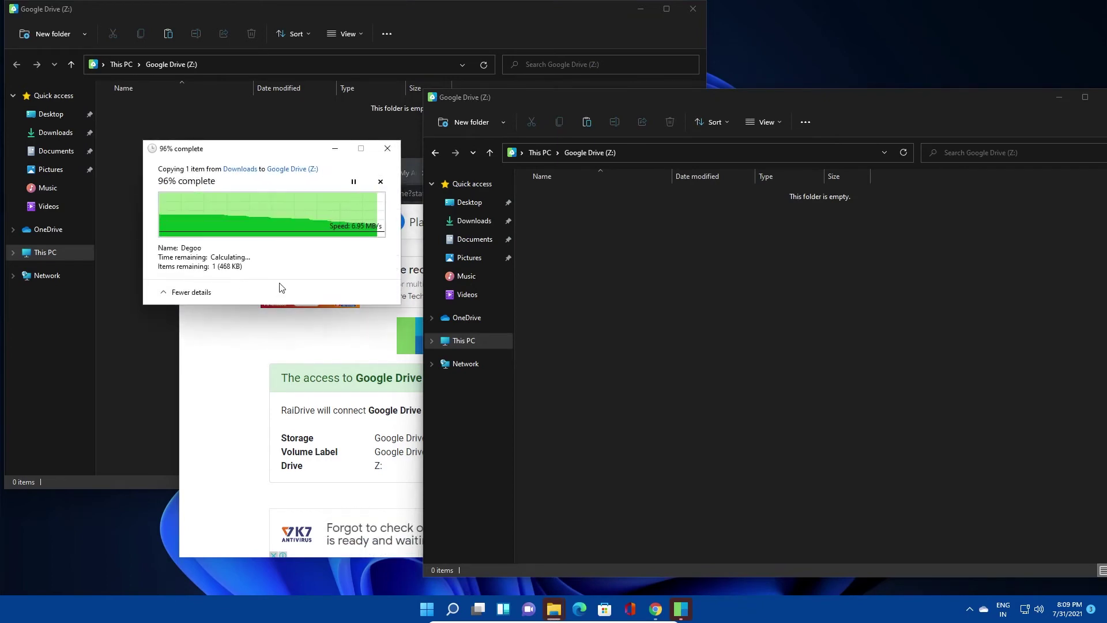
Search 'google drive' in Chrome, go to the Drive web client, and maximize the browser
{"action": "left_click", "coordinate": [576, 251]}
{"action": "left_click", "coordinate": [656, 609]}
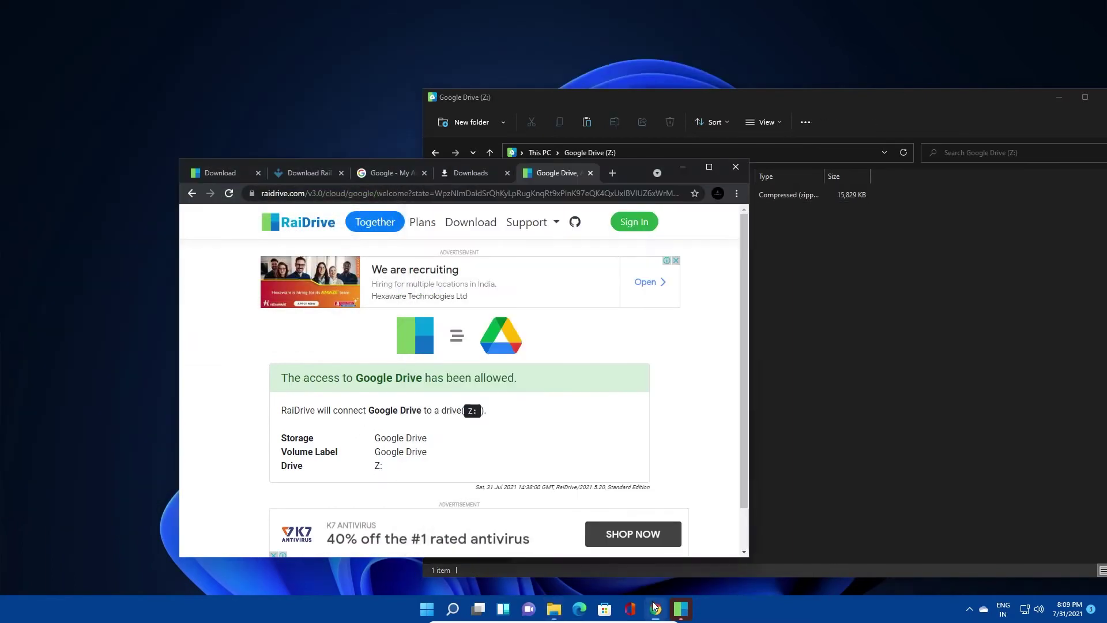
{"action": "left_click", "coordinate": [628, 192]}
{"action": "type", "text": "google drive"}
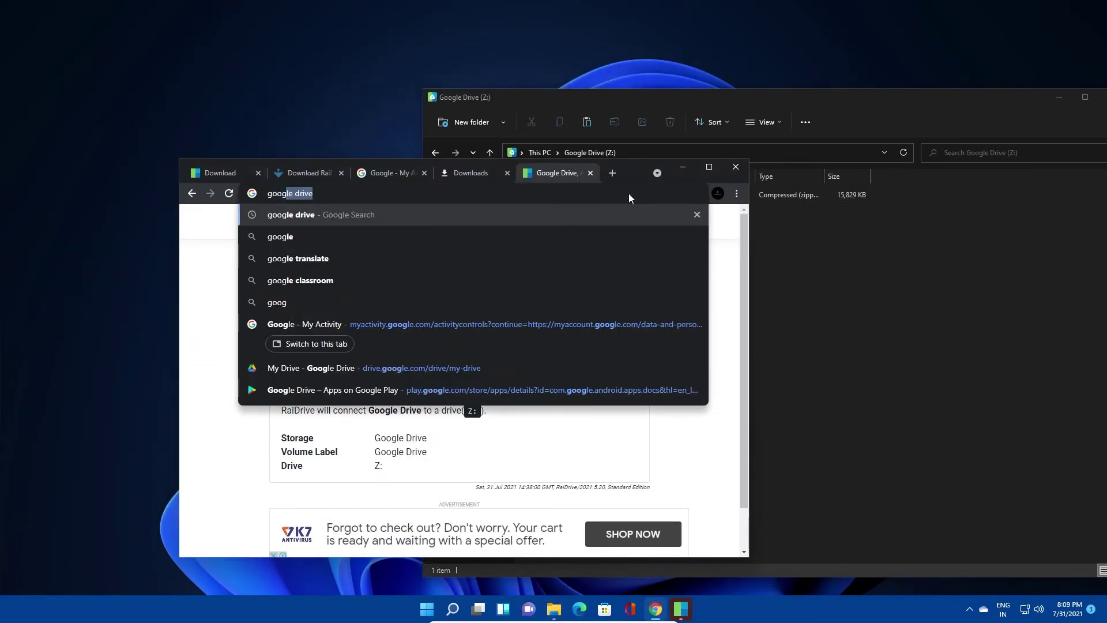
{"action": "key", "text": "Return"}
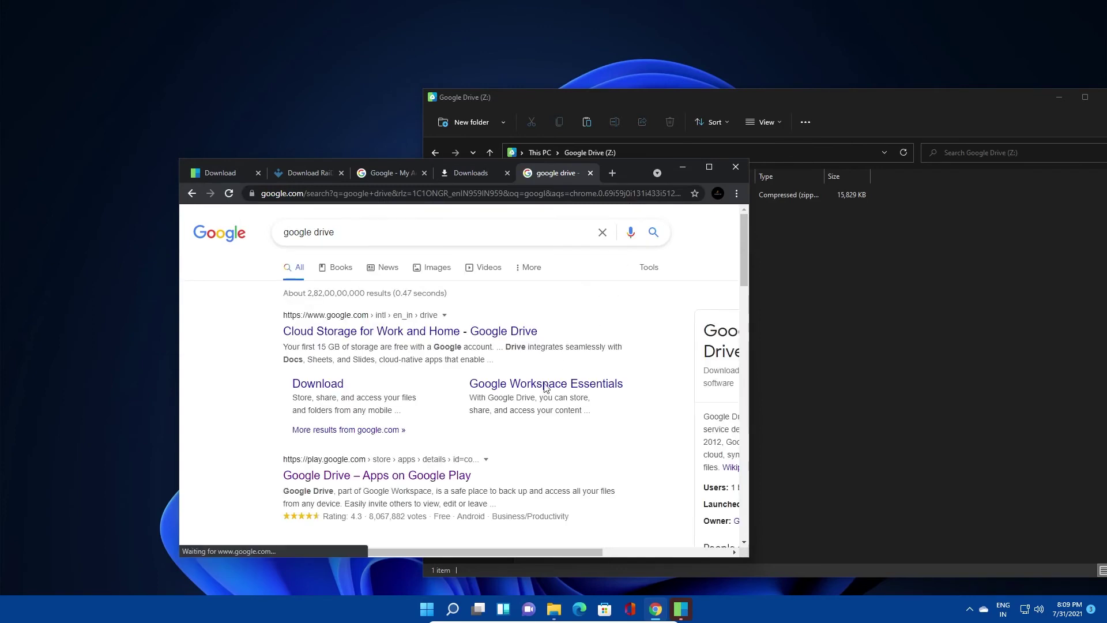
{"action": "left_click", "coordinate": [460, 332]}
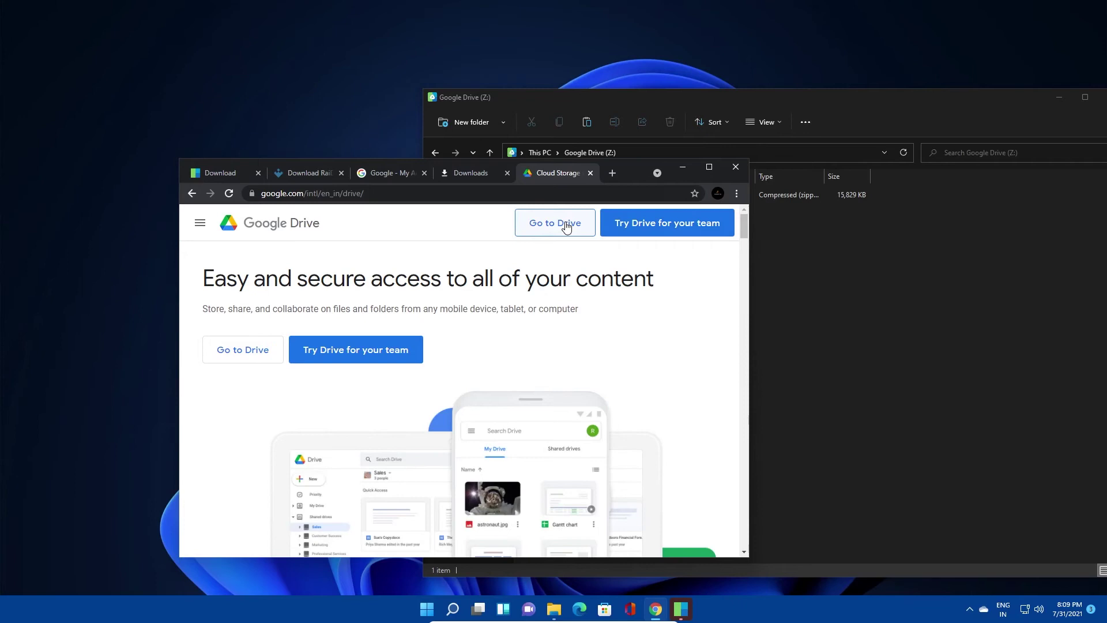
{"action": "left_click", "coordinate": [565, 225]}
{"action": "left_click", "coordinate": [708, 168]}
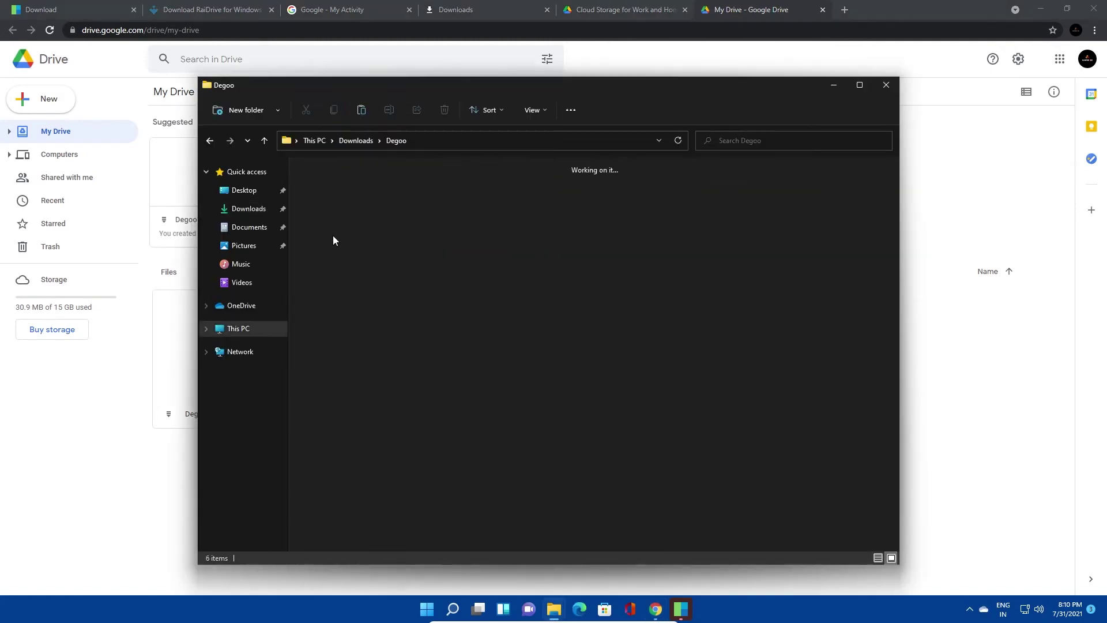
Paste images Degoo1–Degoo6 from Downloads\Degoo into Google Drive (Z:)
{"action": "left_click_drag", "start_coordinate": [669, 238], "coordinate": [316, 196]}
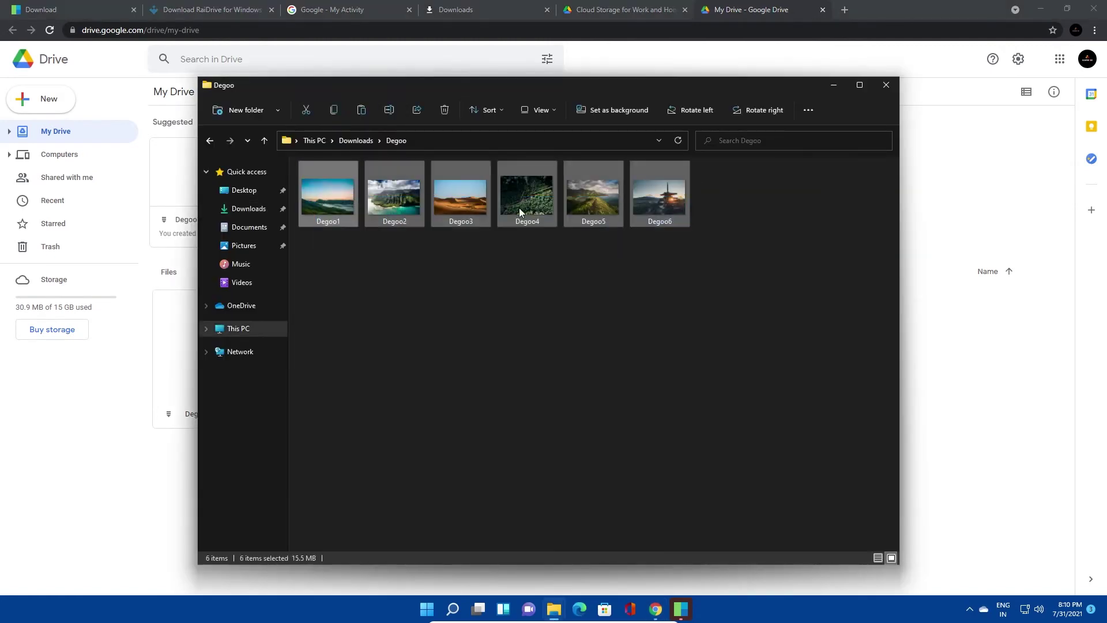
{"action": "left_click", "coordinate": [265, 333]}
{"action": "left_click", "coordinate": [249, 475]}
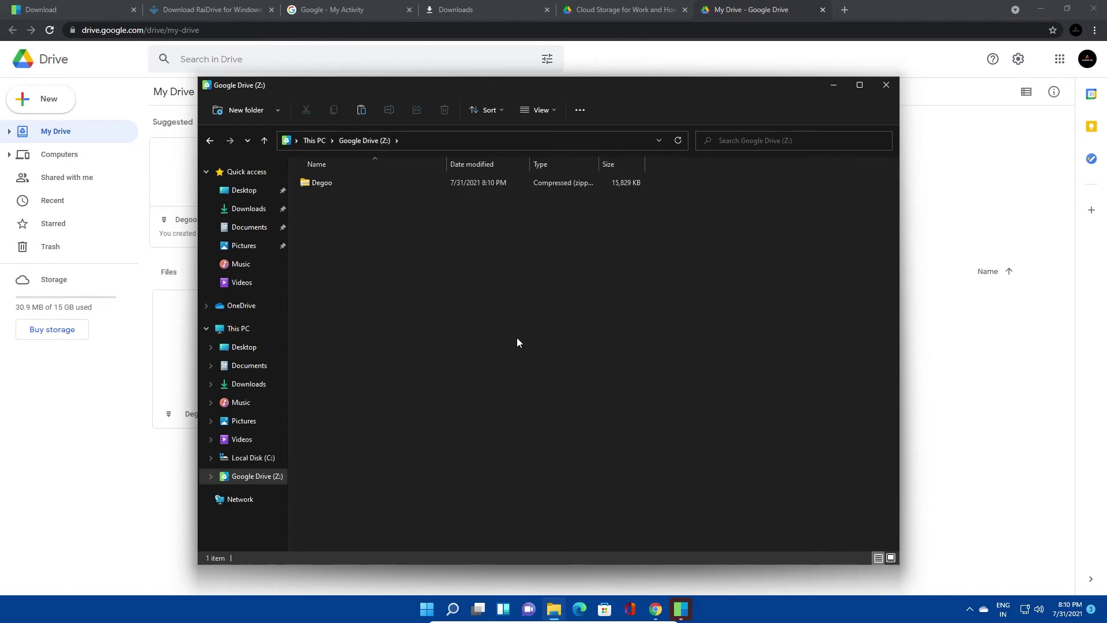
{"action": "key", "text": "ctrl+v"}
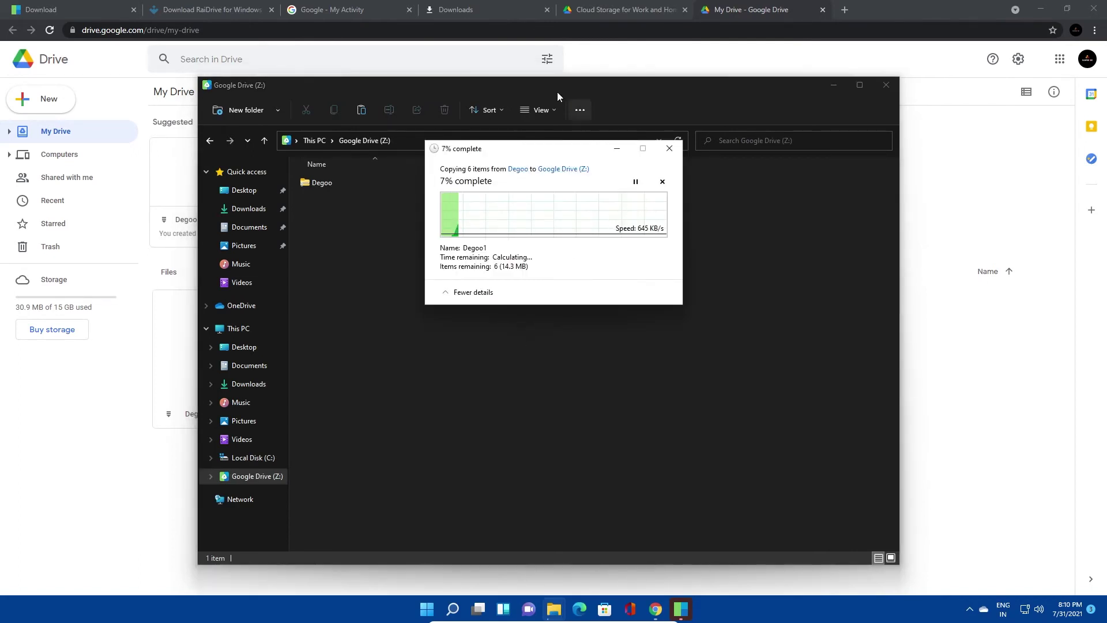
Arrange the Google Drive (Z:) window beside Chrome so the Drive web page's files show
{"action": "left_click_drag", "start_coordinate": [534, 87], "coordinate": [788, 108]}
{"action": "left_click", "coordinate": [354, 474]}
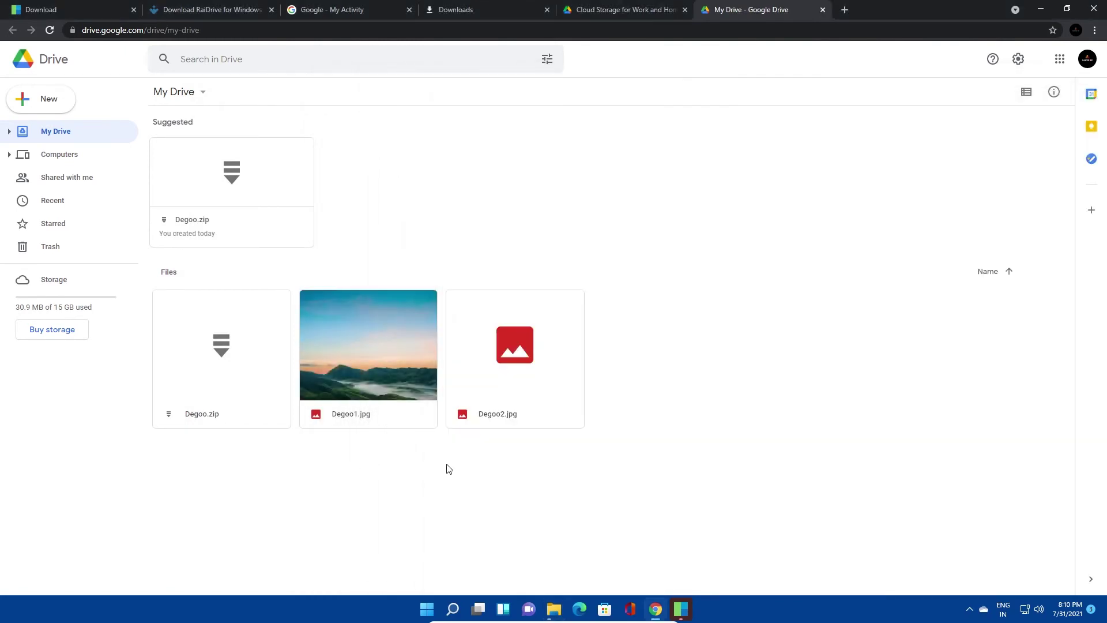
{"action": "left_click", "coordinate": [672, 574]}
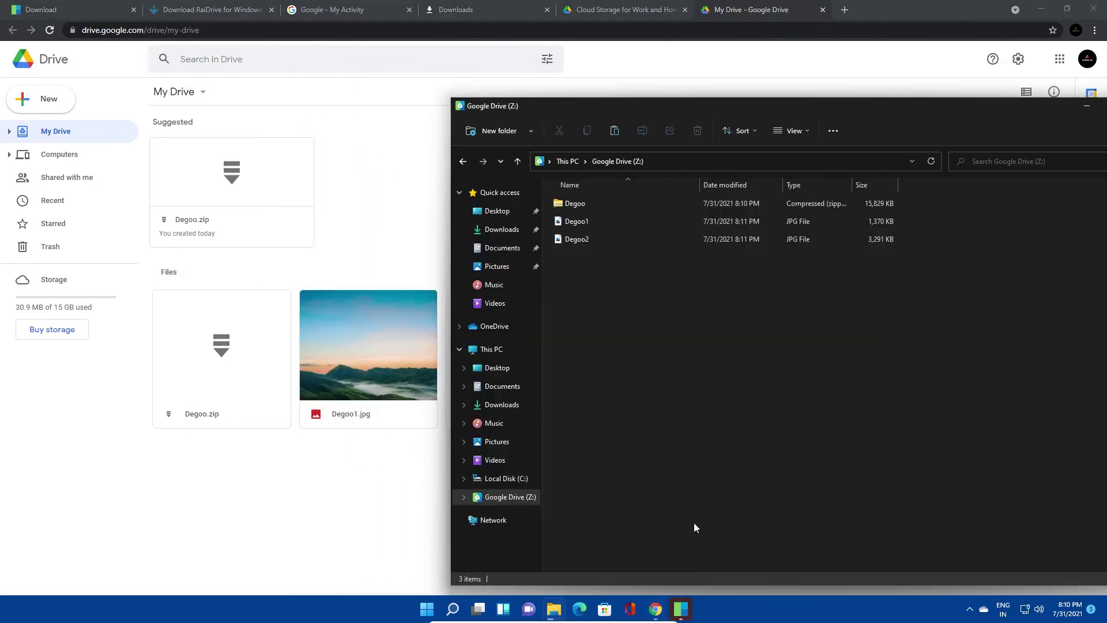
{"action": "left_click_drag", "start_coordinate": [462, 112], "coordinate": [754, 292]}
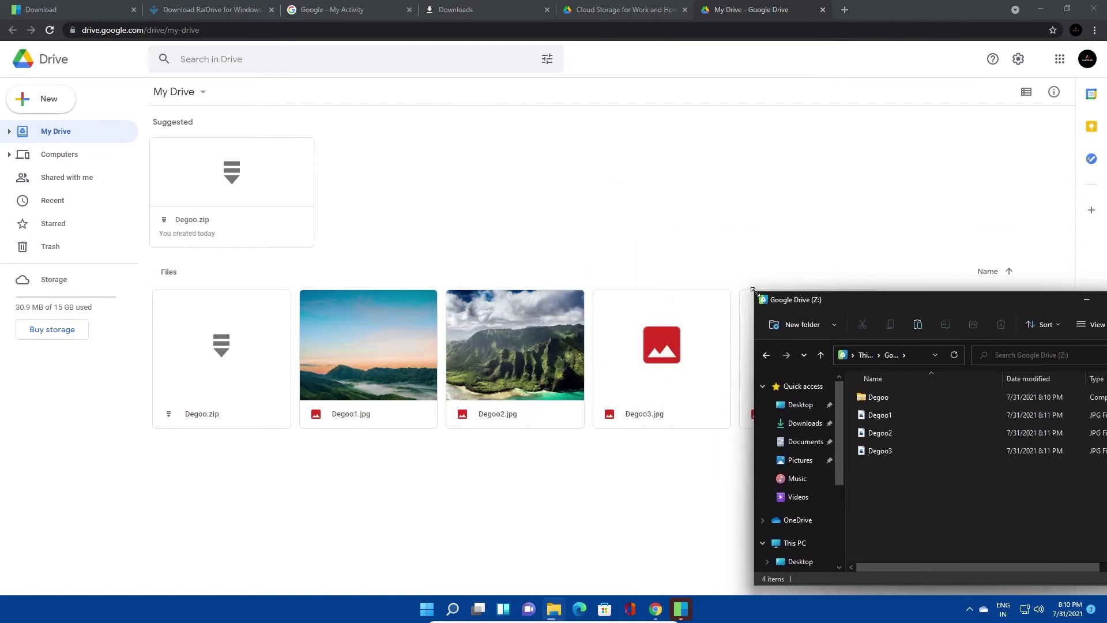
{"action": "left_click_drag", "start_coordinate": [882, 297], "coordinate": [231, 112]}
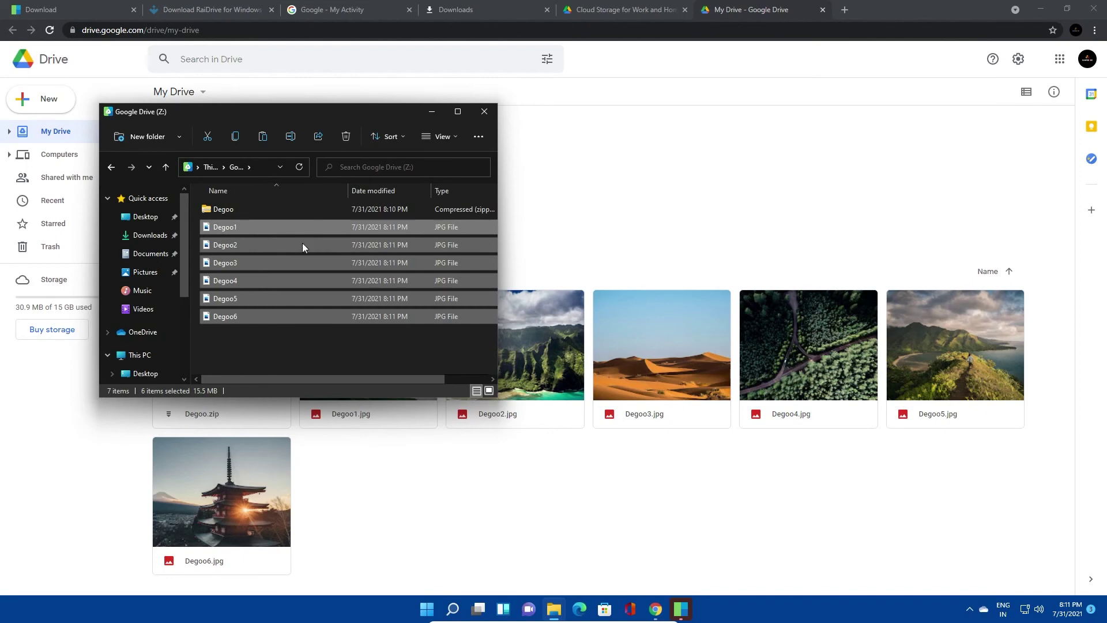
Permanently delete Degoo6 from Google Drive (Z:) and maximize the Explorer window
{"action": "left_click", "coordinate": [273, 341]}
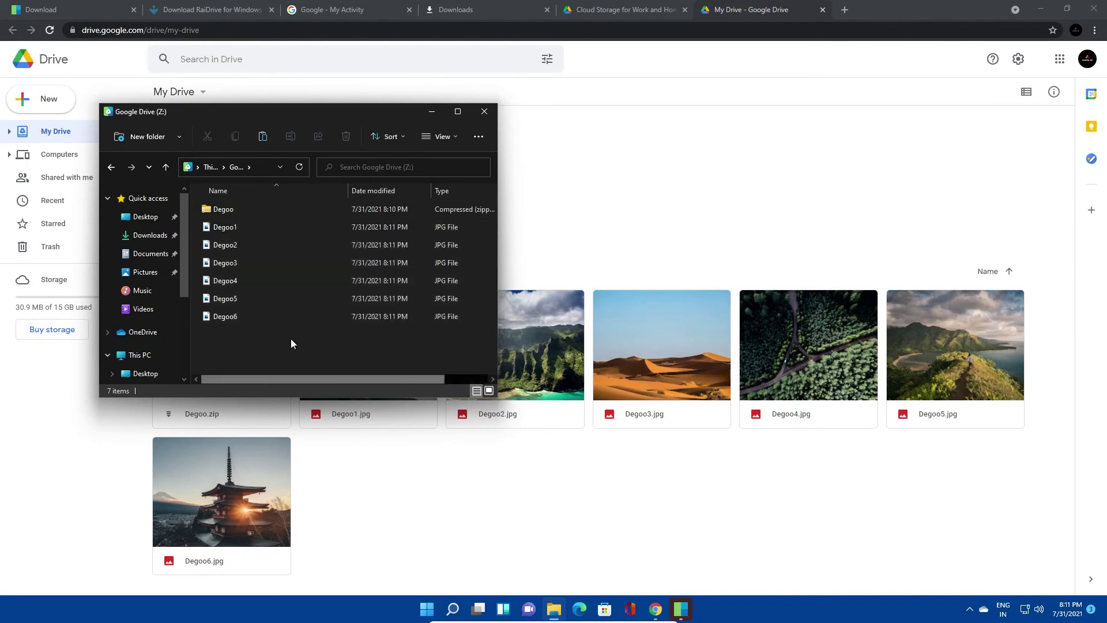
{"action": "left_click", "coordinate": [295, 320]}
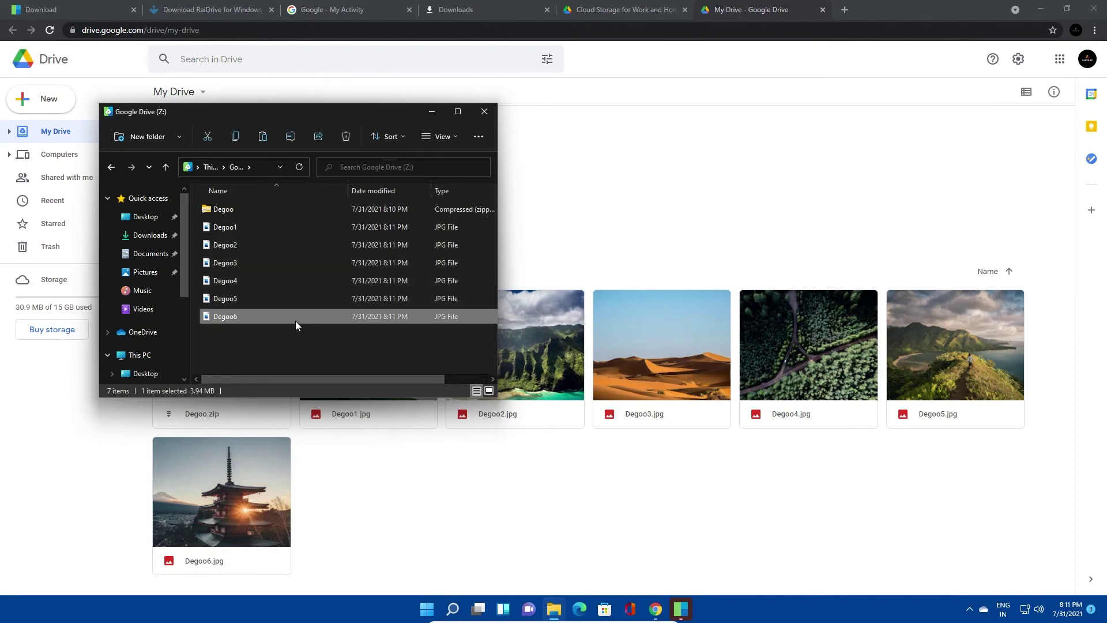
{"action": "key", "text": "Delete"}
{"action": "key", "text": "Return"}
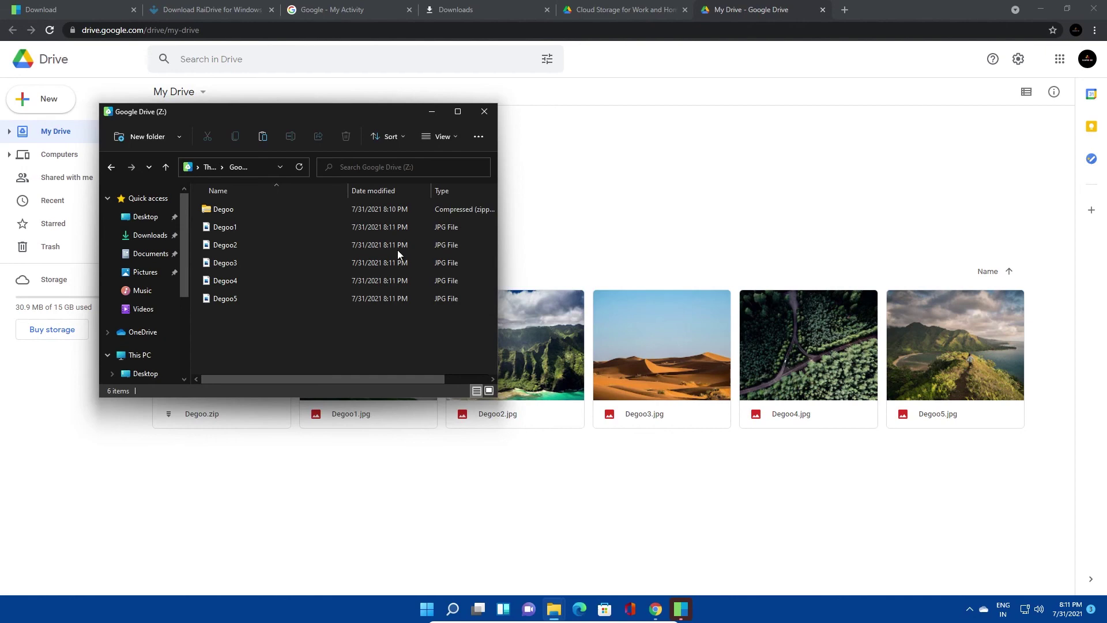
{"action": "left_click_drag", "start_coordinate": [361, 113], "coordinate": [647, 101]}
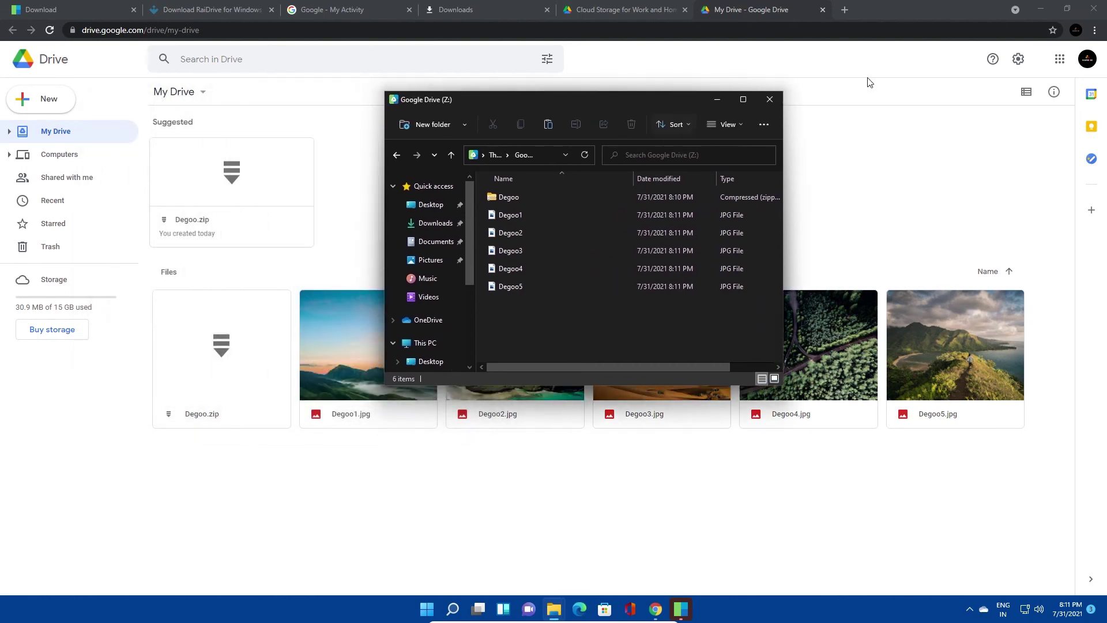
{"action": "double_click", "coordinate": [606, 100]}
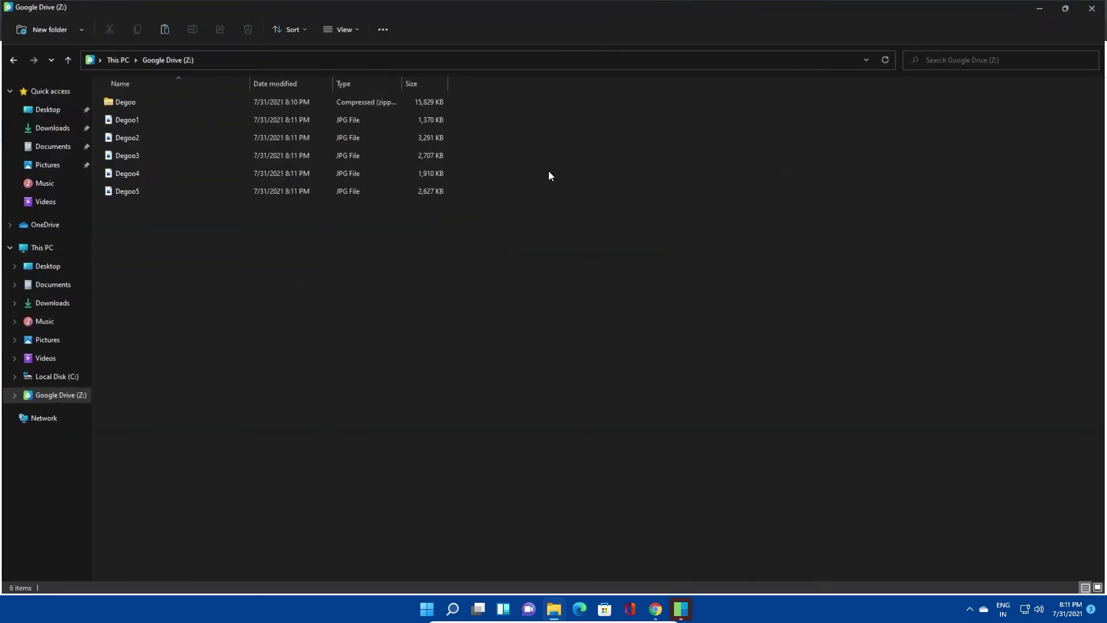